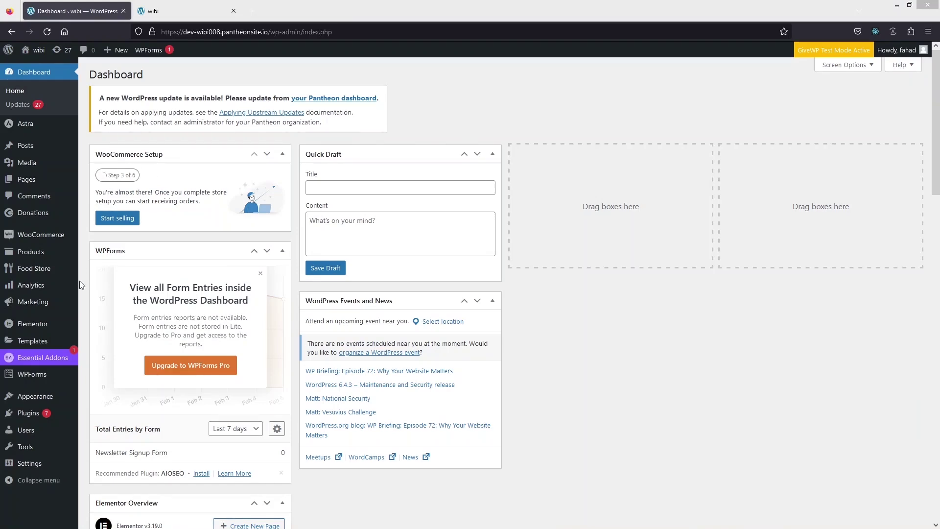
Search the plugin directory for 'max mega menu', then install and activate Max Mega Menu
mouse_move(30, 414)
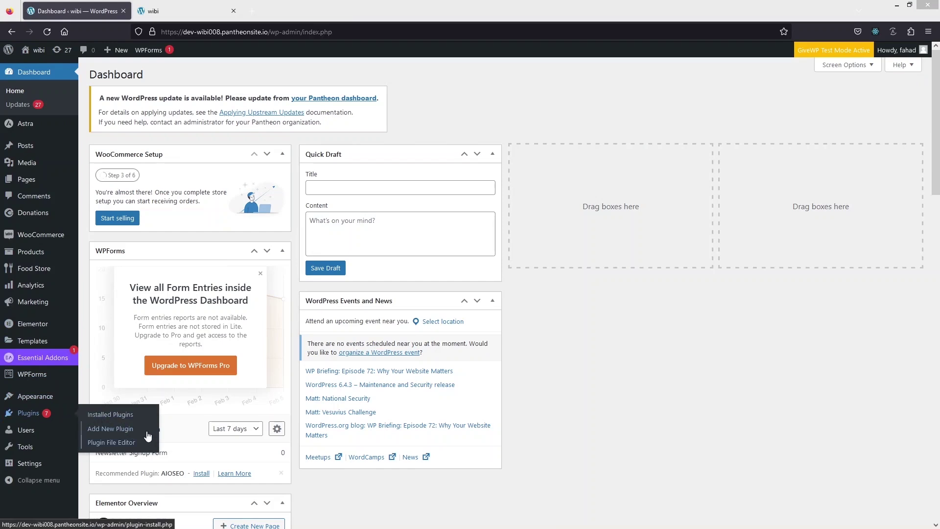
left_click(147, 434)
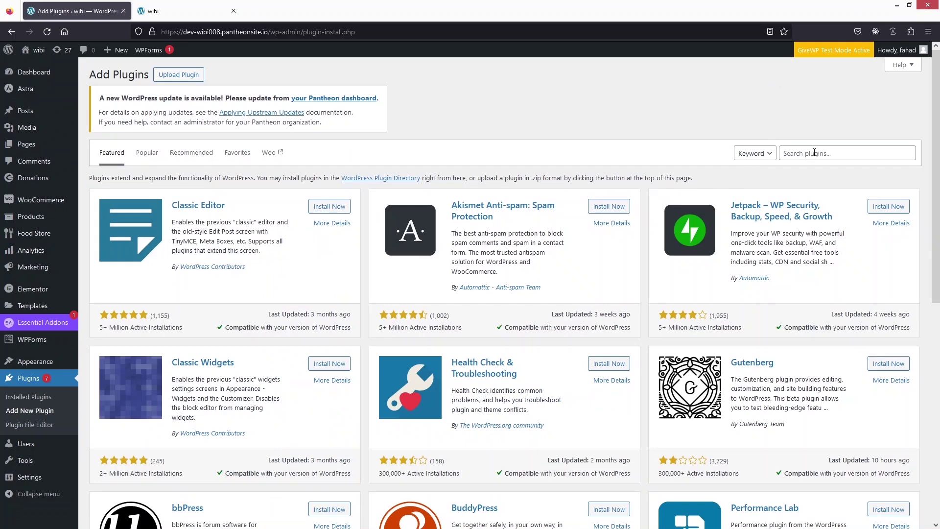
left_click(814, 153)
type("max mega menu")
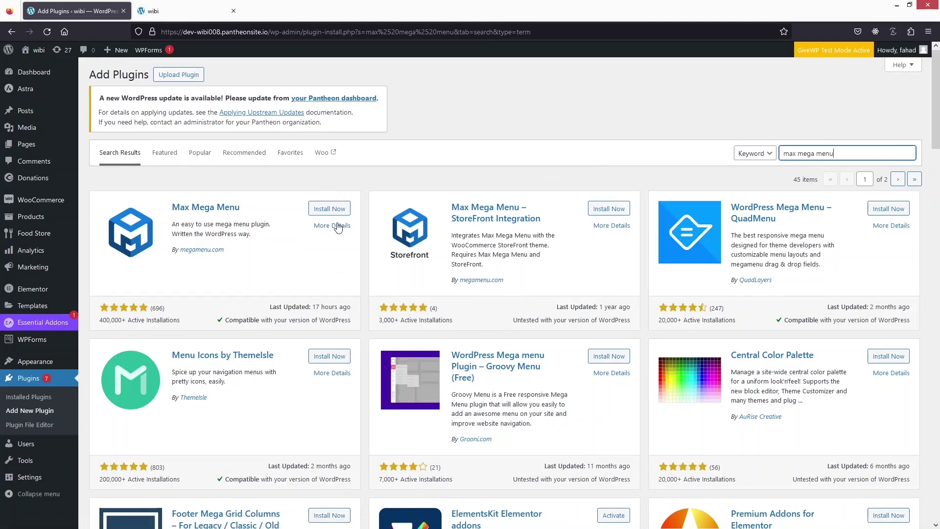
left_click(328, 209)
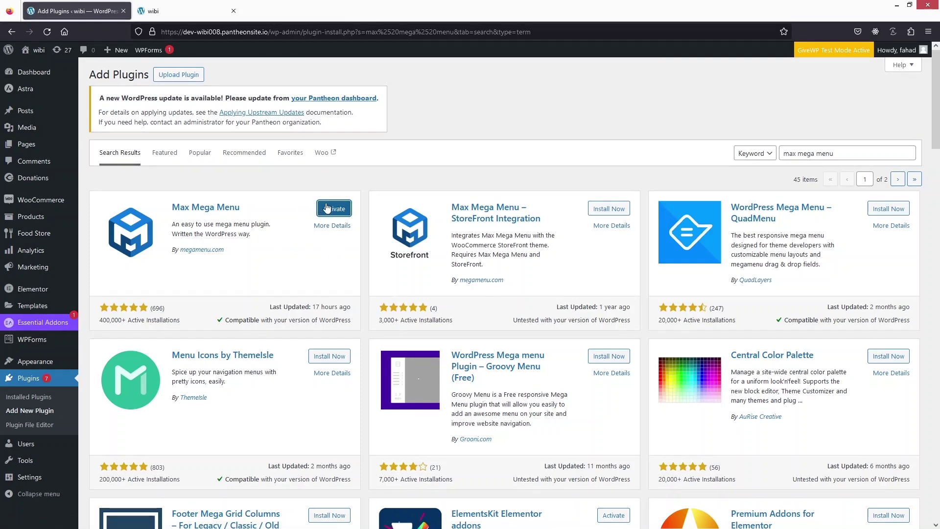
left_click(328, 208)
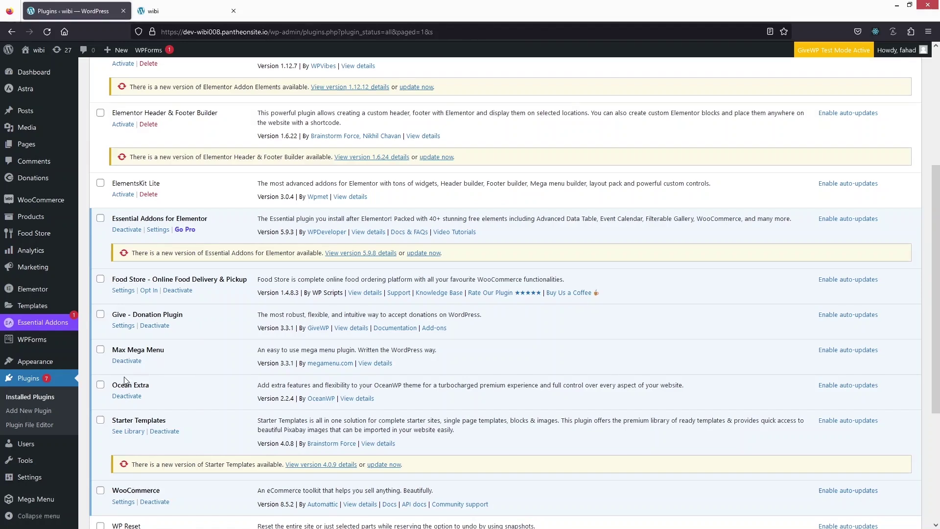
mouse_move(57, 495)
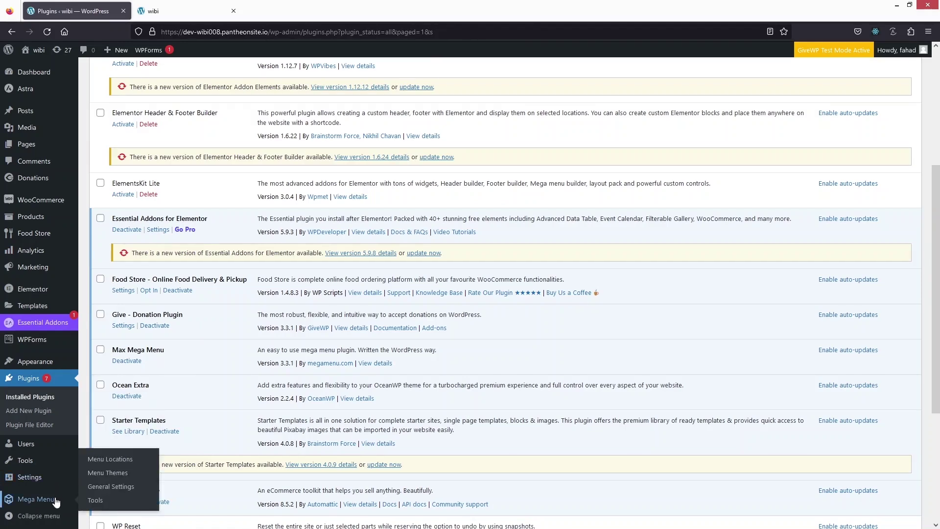
left_click(187, 9)
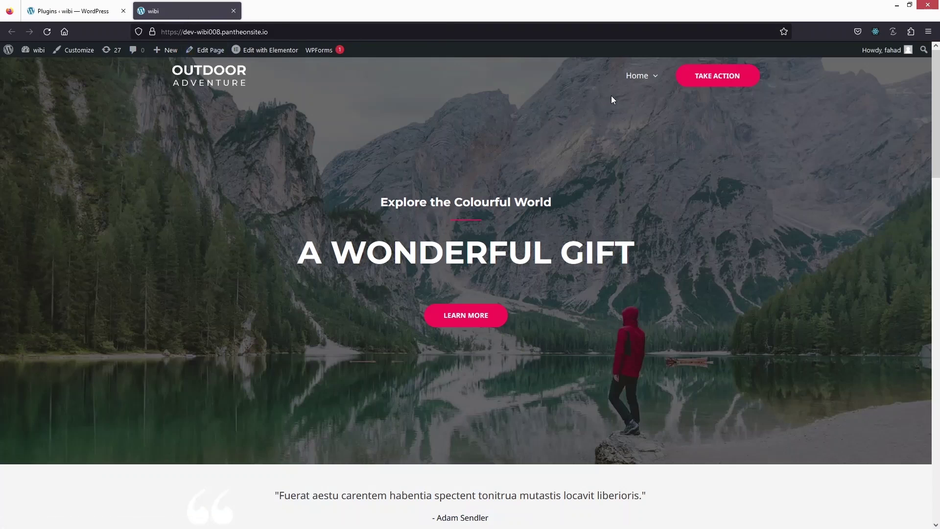
mouse_move(641, 93)
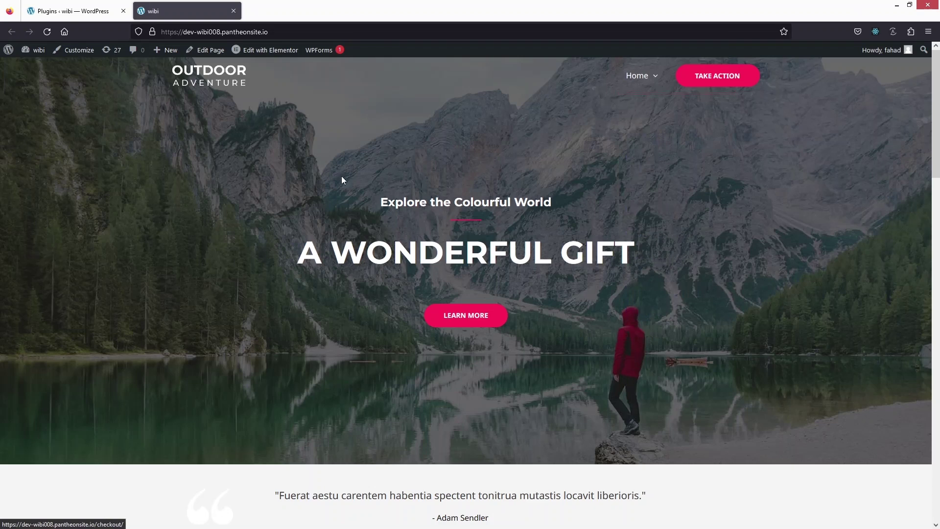
left_click(78, 20)
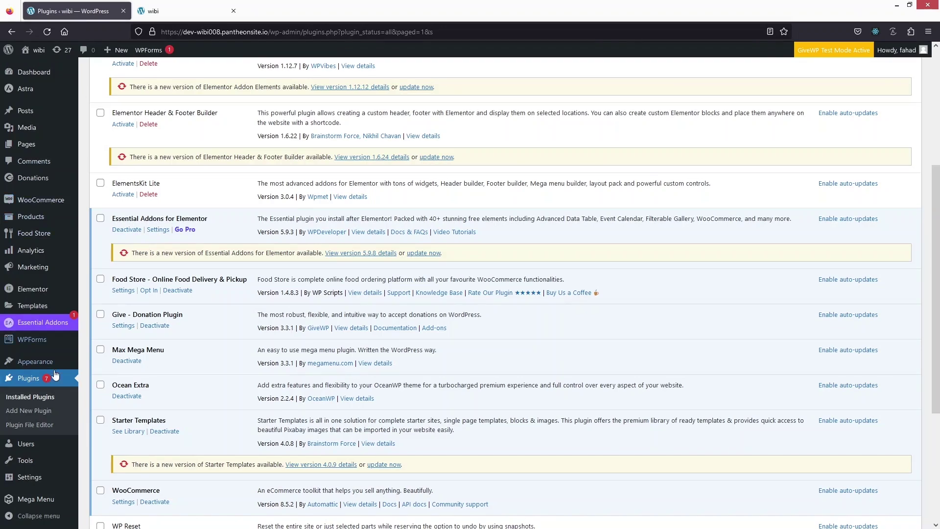
Enable Max Mega Menu on the Primary Menu location, leaving the event as Hover Intent
left_click(43, 509)
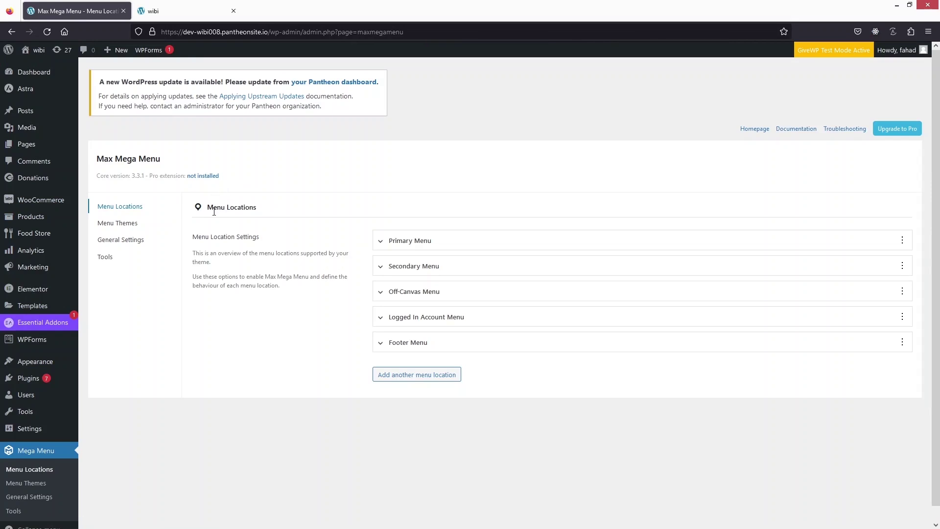
scroll(362, 244, "down", 1)
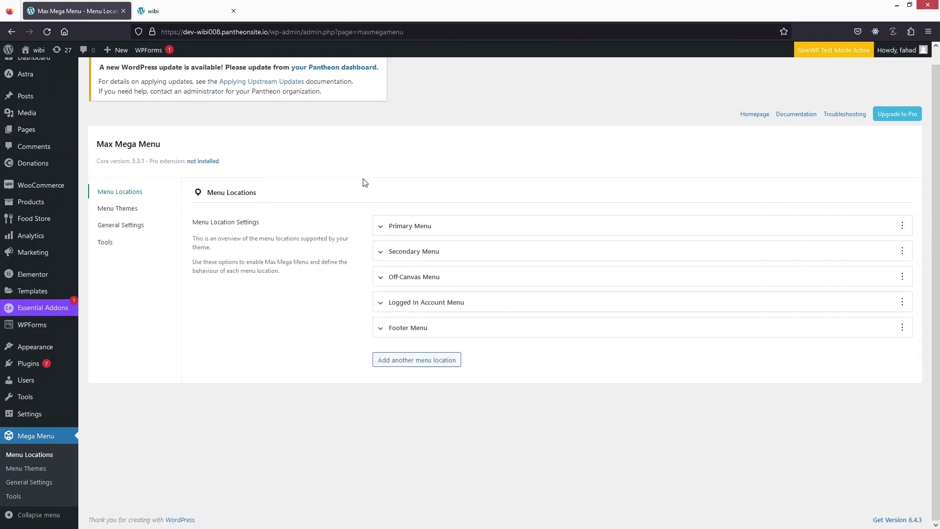
left_click(386, 228)
scroll(412, 176, "down", 2)
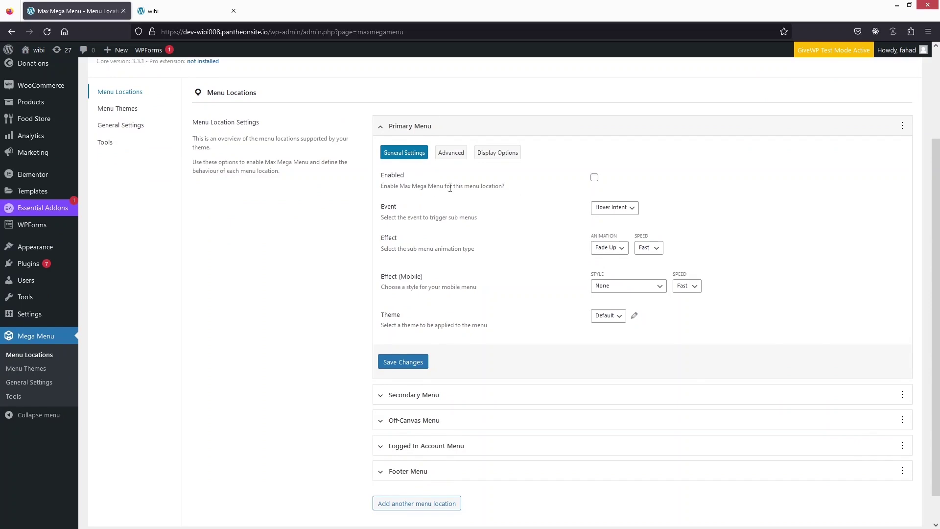
left_click(594, 177)
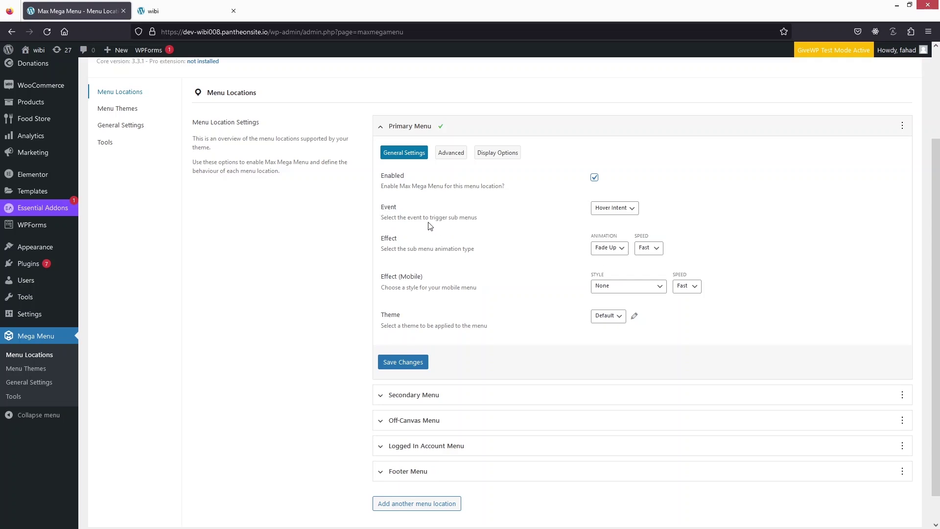
left_click(633, 210)
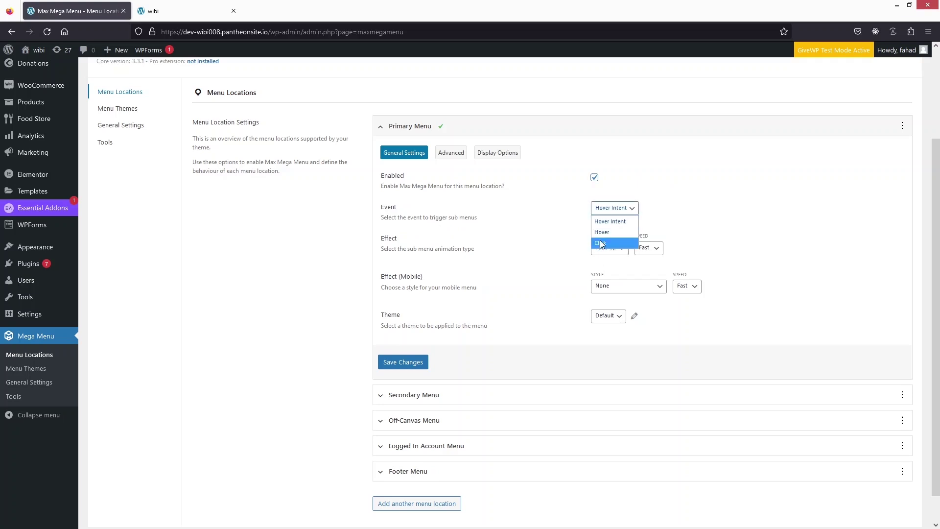
left_click(553, 210)
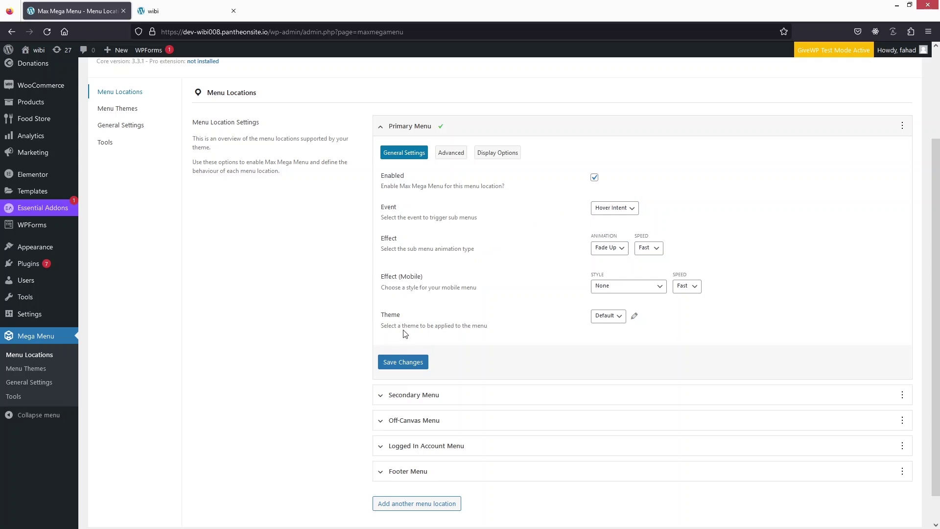
left_click(456, 161)
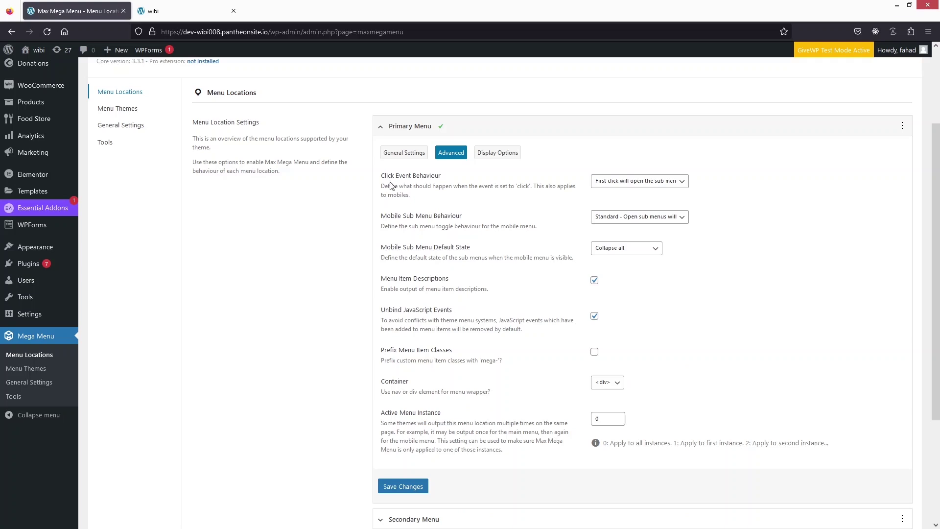
scroll(389, 177, "down", 1)
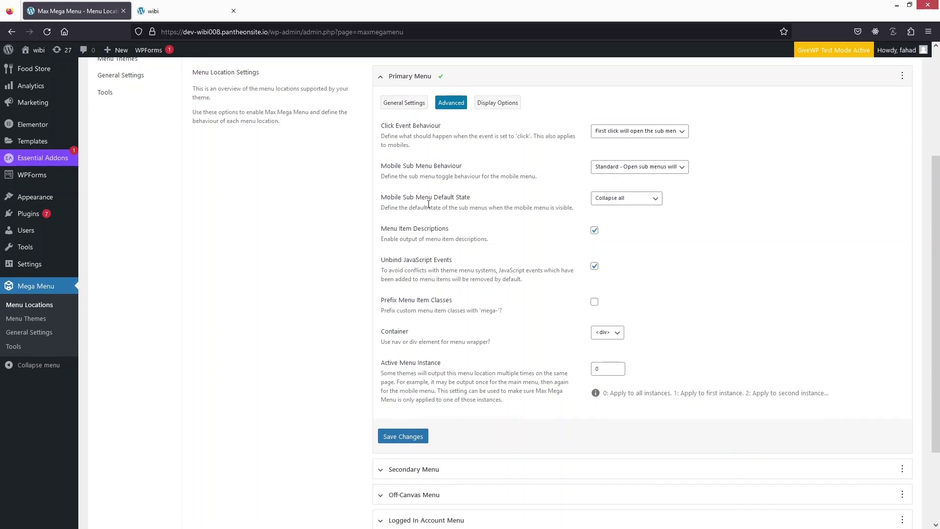
scroll(429, 204, "up", 1)
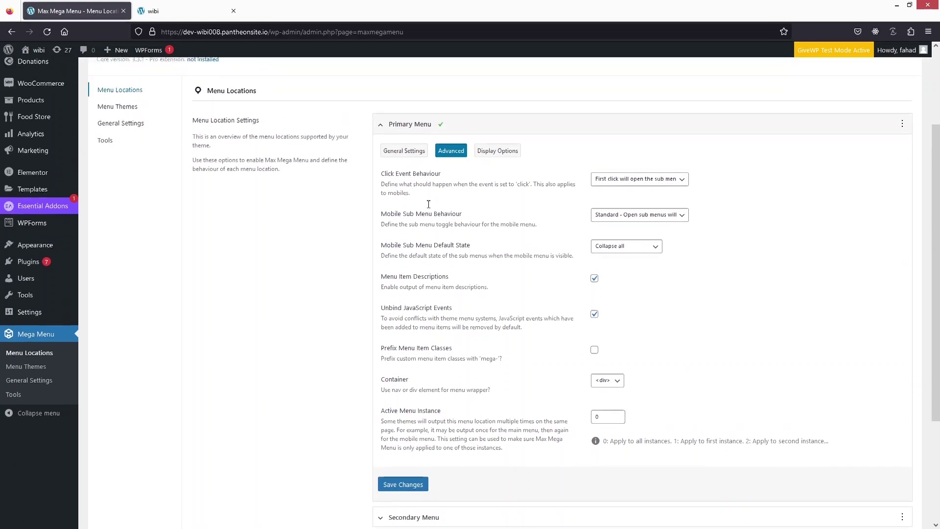
left_click(505, 162)
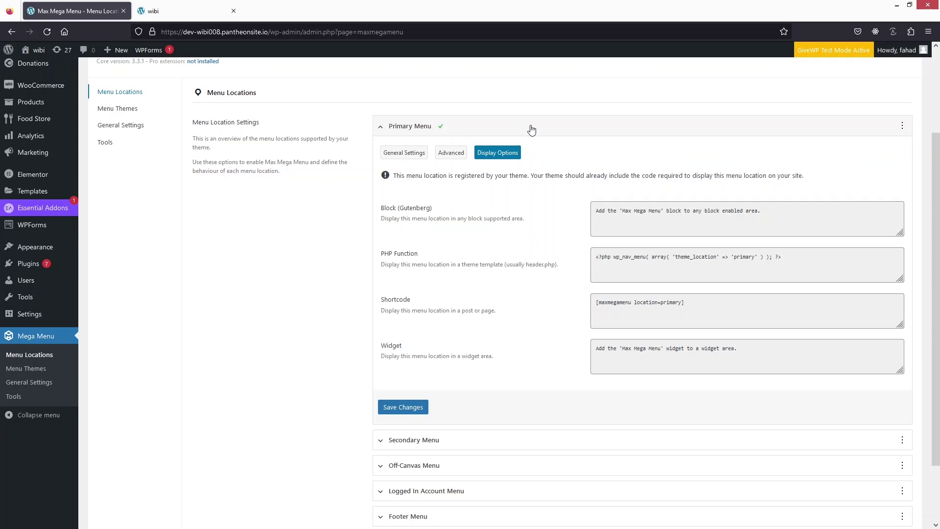
left_click(391, 156)
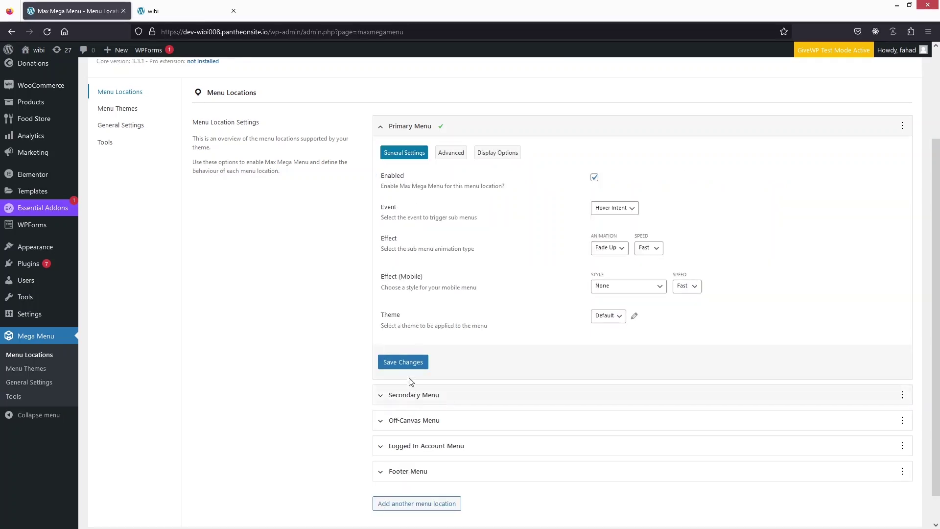
Save the Primary Menu location settings and bring up the Default menu theme editor
left_click(403, 362)
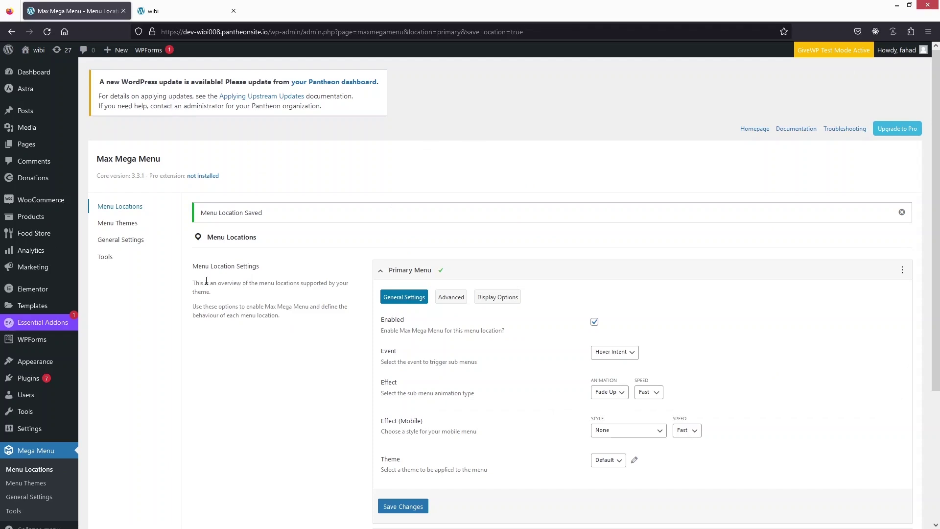
left_click(128, 228)
scroll(317, 211, "down", 2)
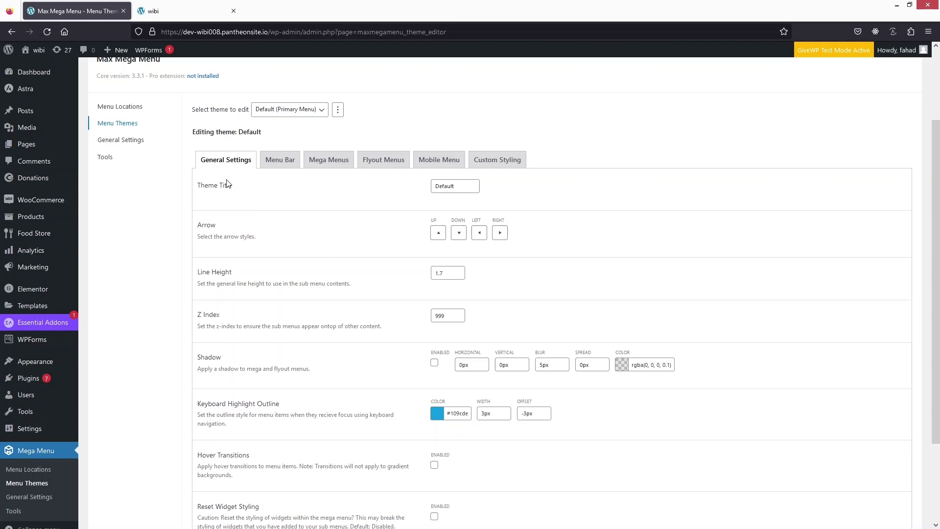
left_click(163, 15)
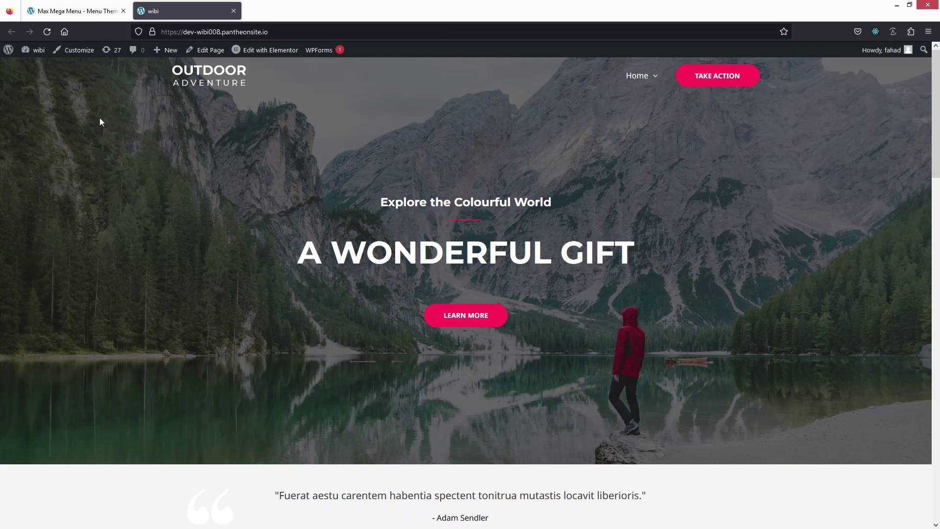
left_click(47, 30)
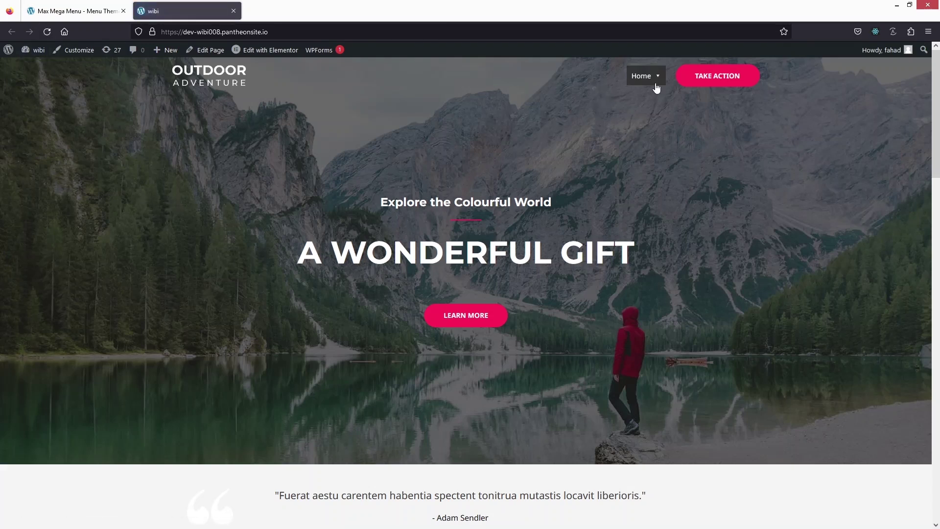
mouse_move(653, 81)
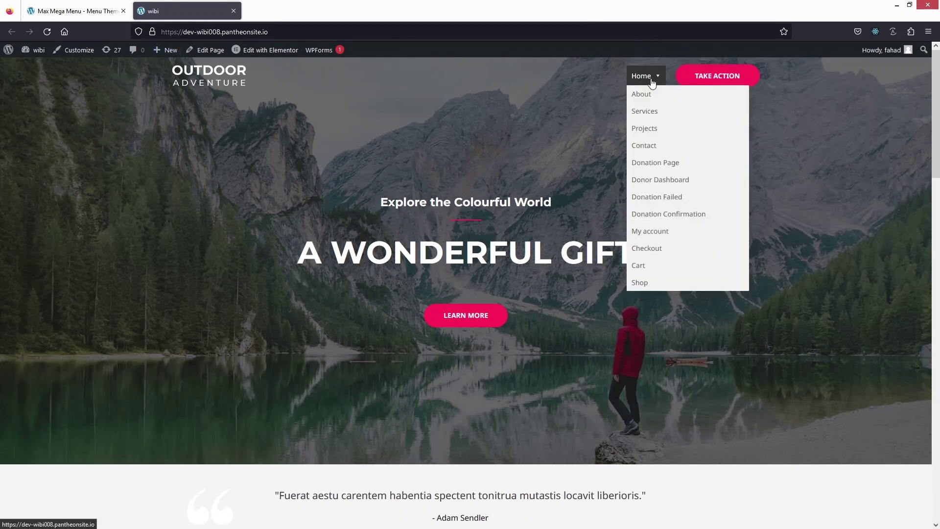
left_click(78, 12)
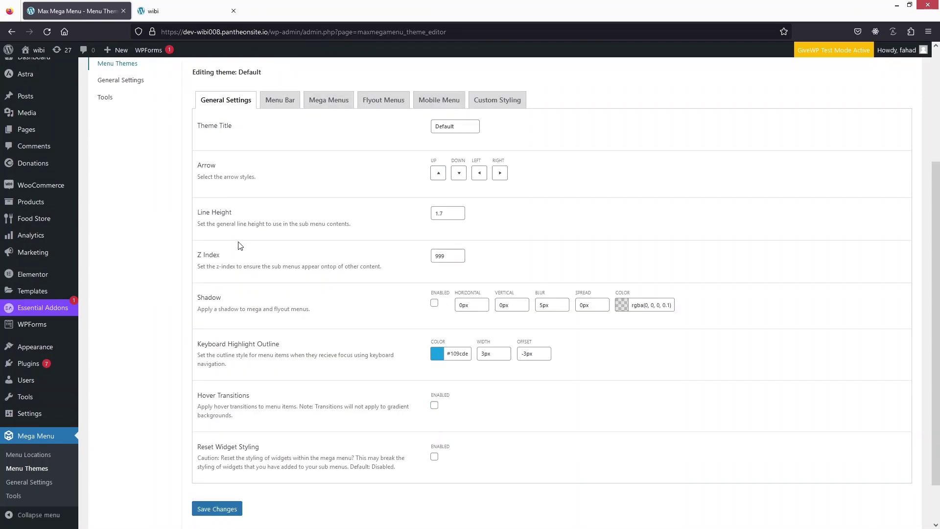
Review the Default theme's Menu Bar styling settings
left_click(280, 104)
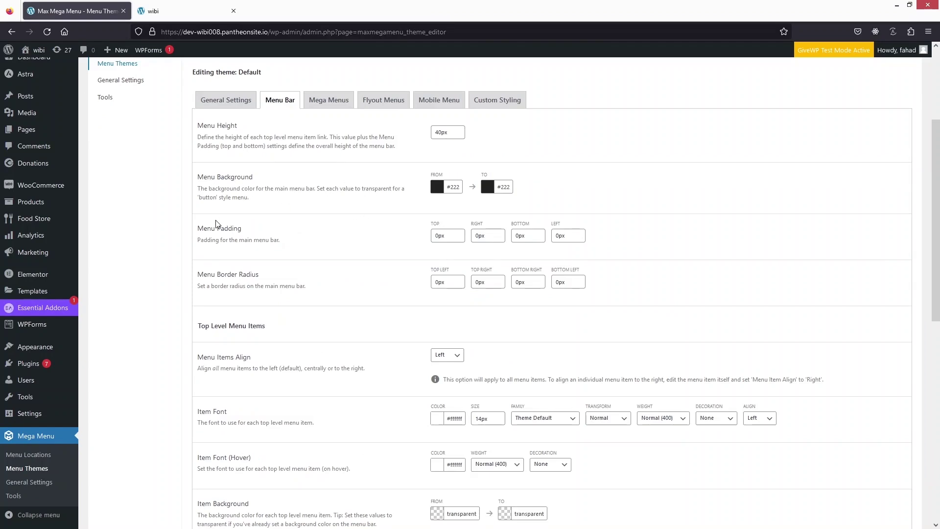
scroll(217, 225, "down", 1)
scroll(191, 237, "up", 1)
scroll(220, 161, "down", 3)
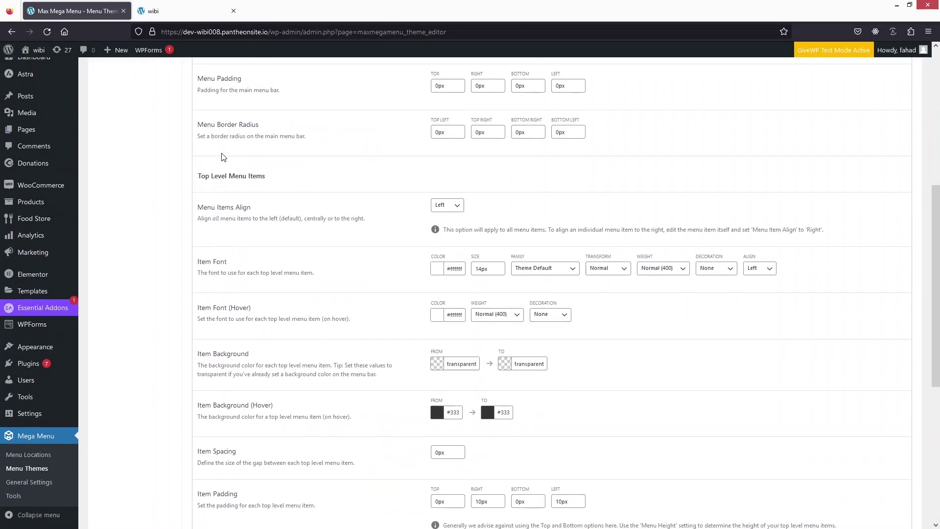
scroll(230, 297, "down", 1)
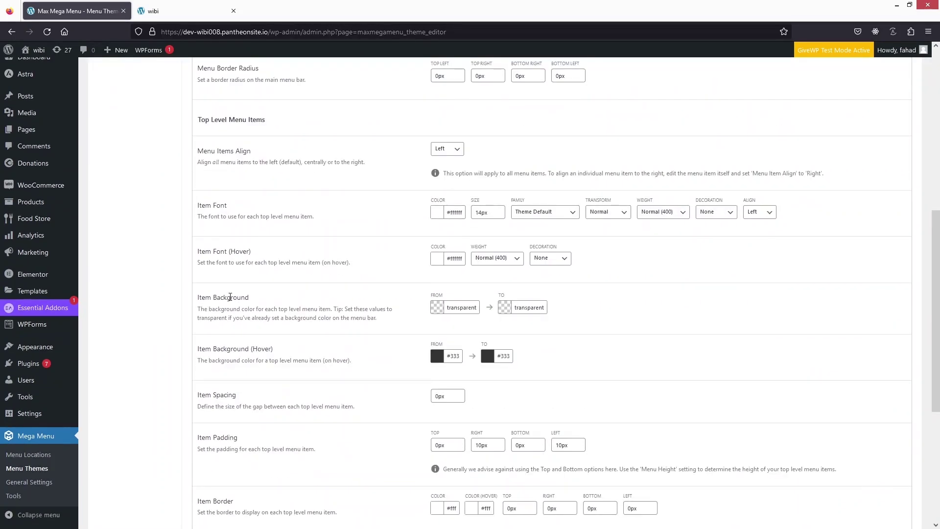
scroll(268, 288, "down", 4)
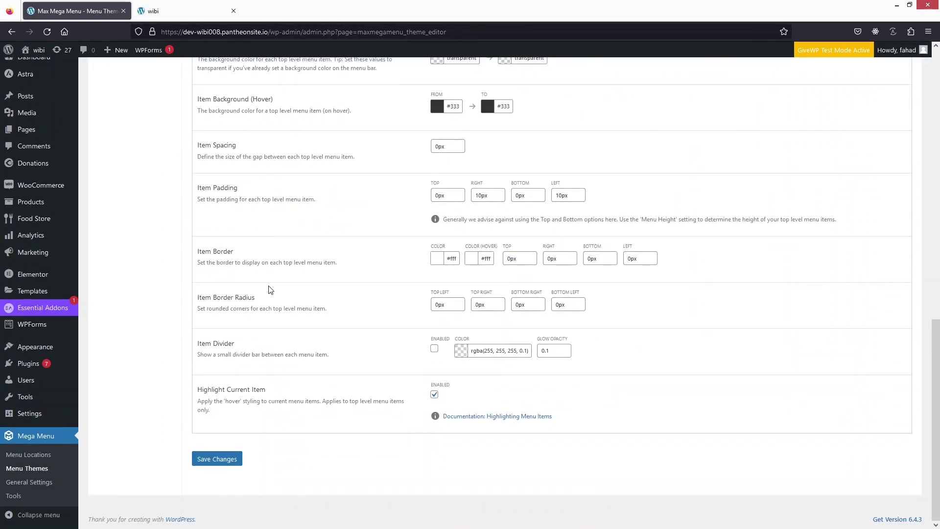
scroll(269, 290, "up", 4)
scroll(268, 291, "up", 5)
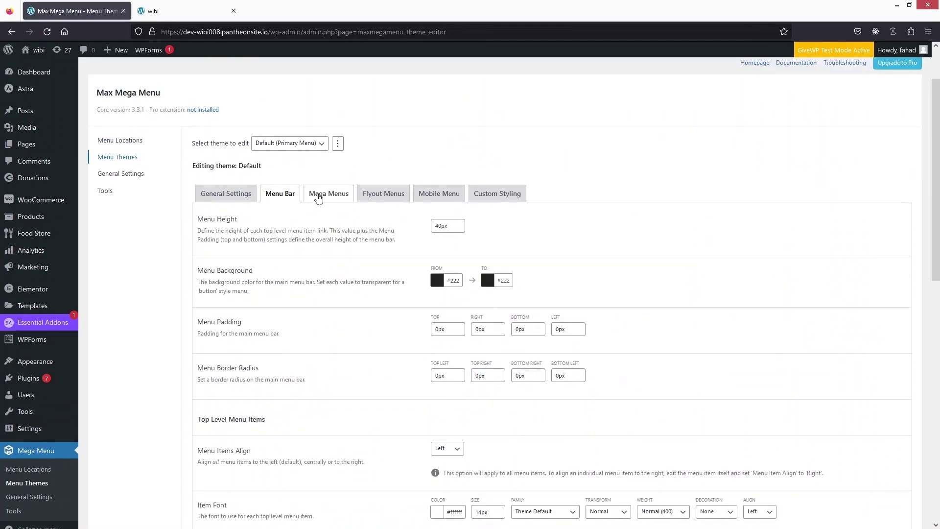
Review the Mega Menus panel settings, including #f1f1f1 background and 100% panel width
left_click(318, 196)
scroll(230, 232, "down", 1)
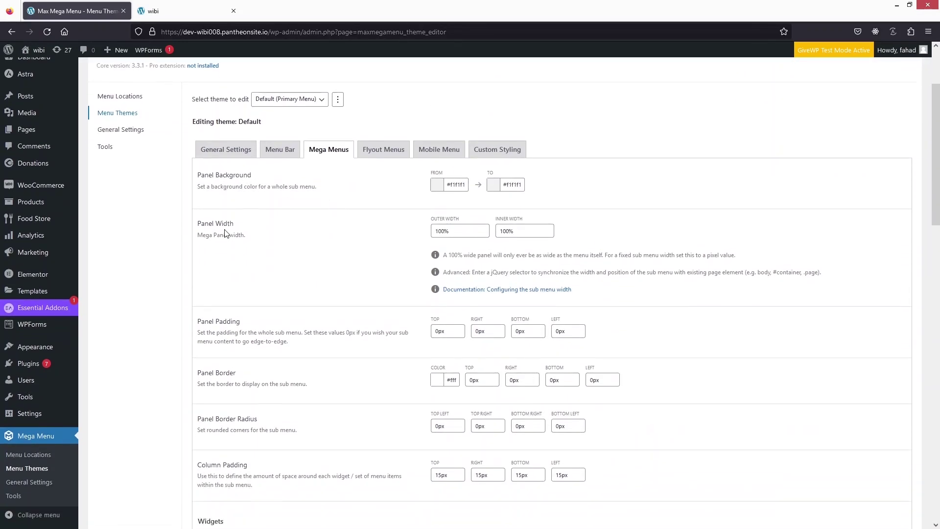
scroll(225, 238, "down", 1)
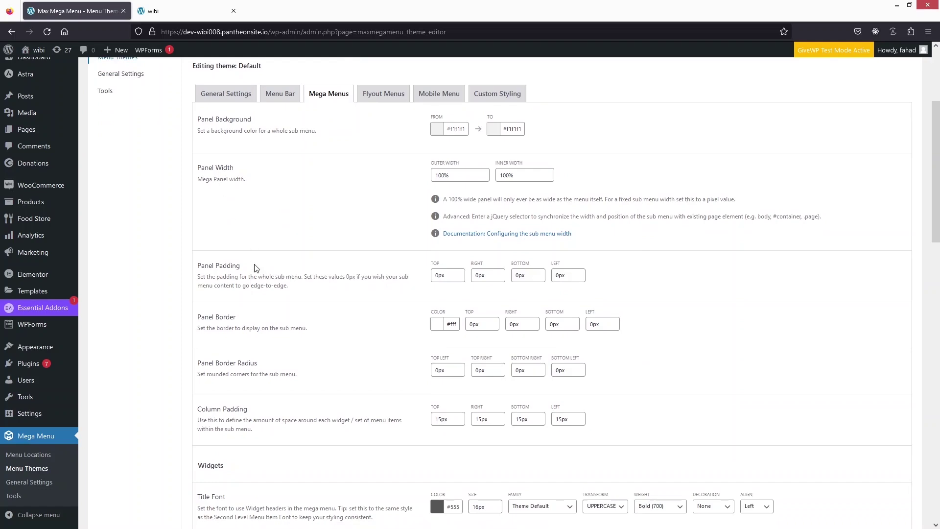
scroll(255, 269, "down", 2)
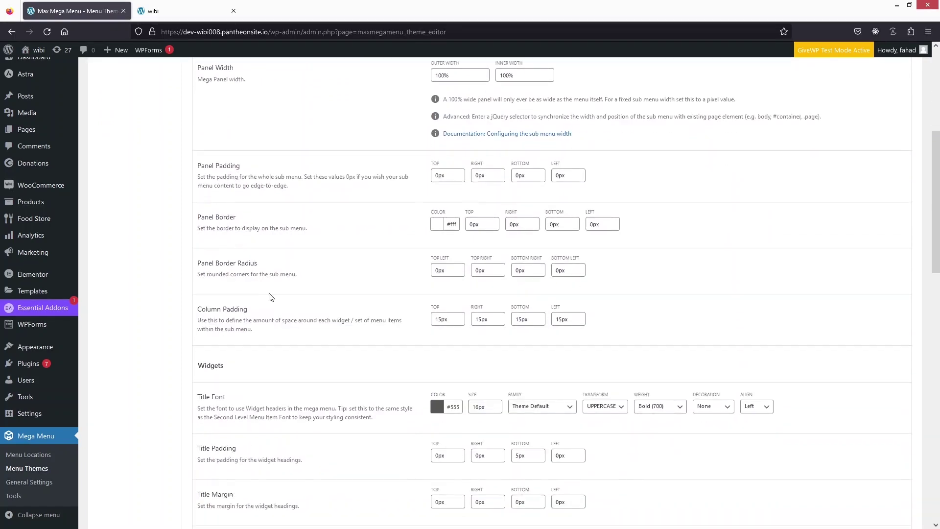
scroll(270, 274, "down", 7)
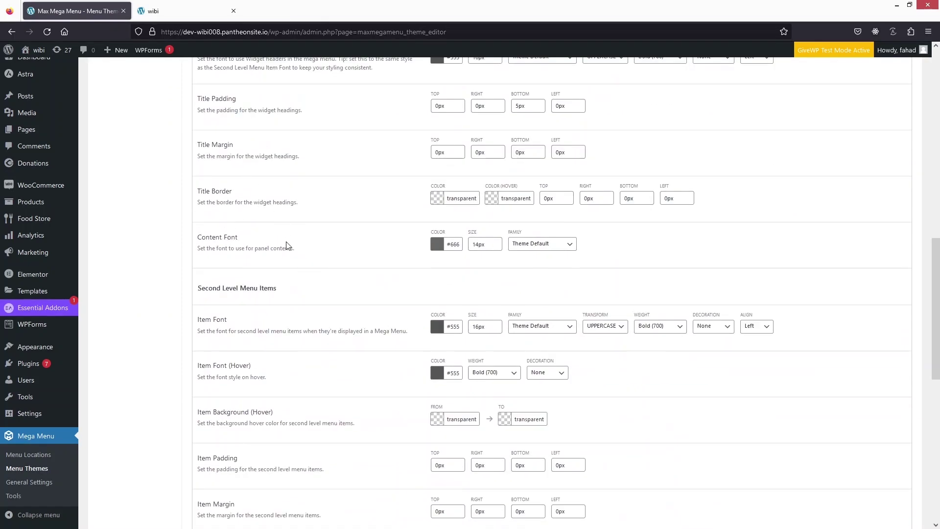
scroll(292, 247, "up", 10)
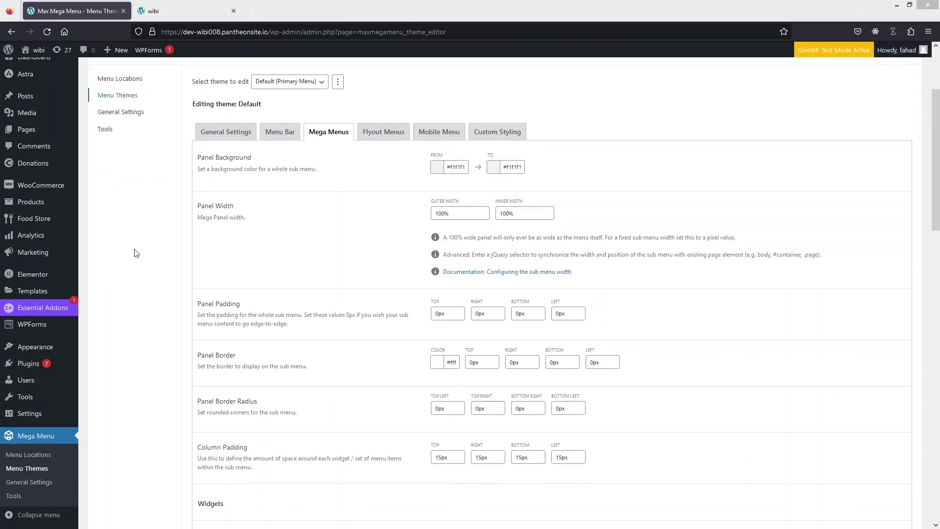
mouse_move(47, 349)
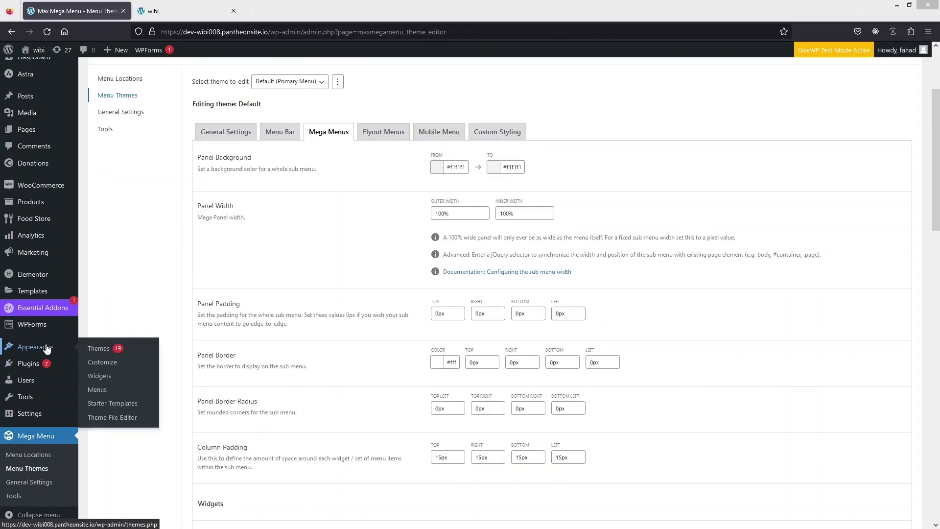
In Appearance > Menus, set Home's sub menu display mode to Mega Menu - Grid Layout
left_click(100, 394)
scroll(304, 296, "down", 1)
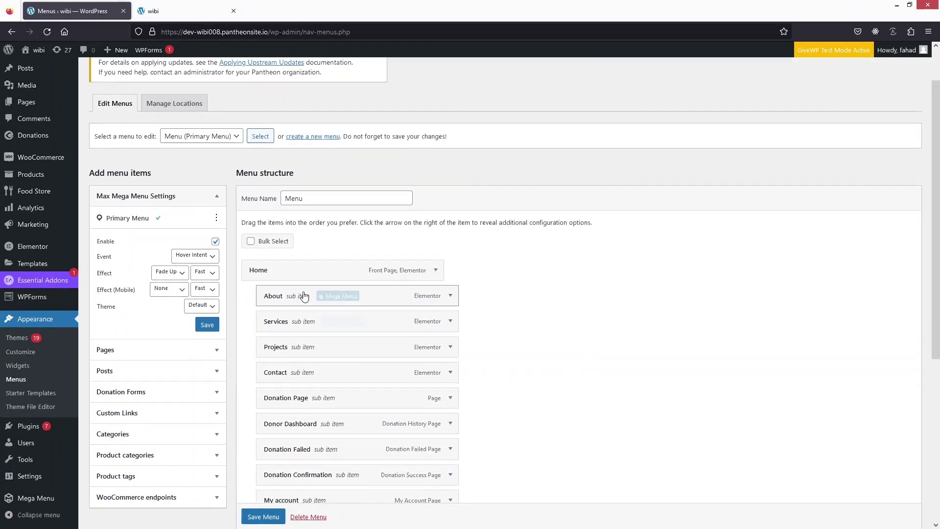
mouse_move(268, 277)
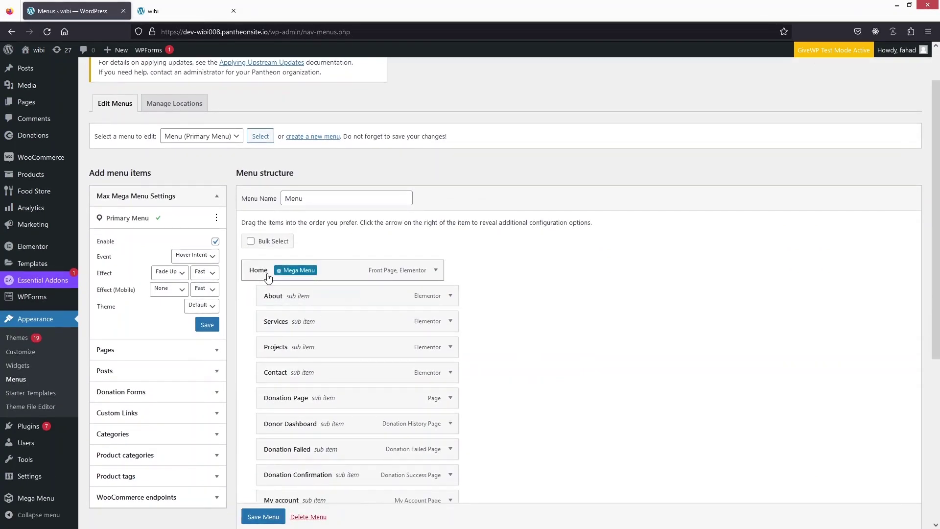
left_click(300, 271)
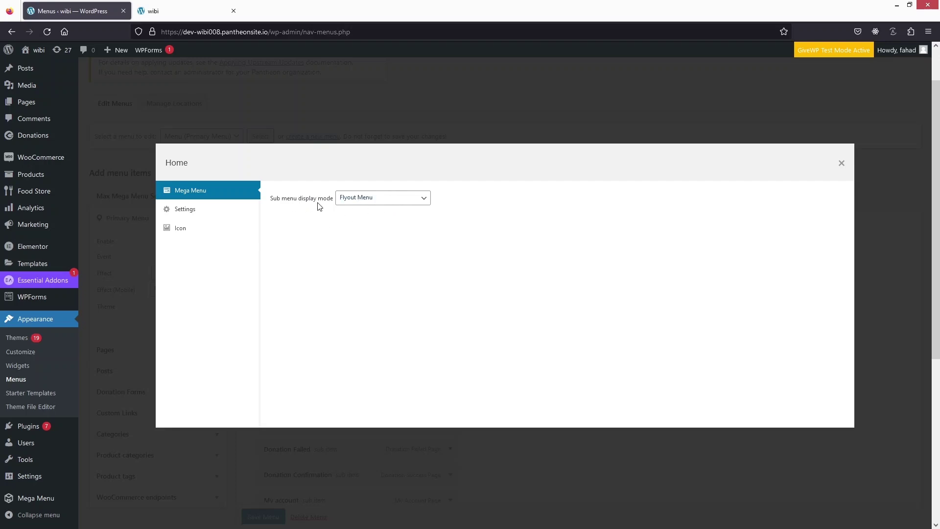
left_click(380, 198)
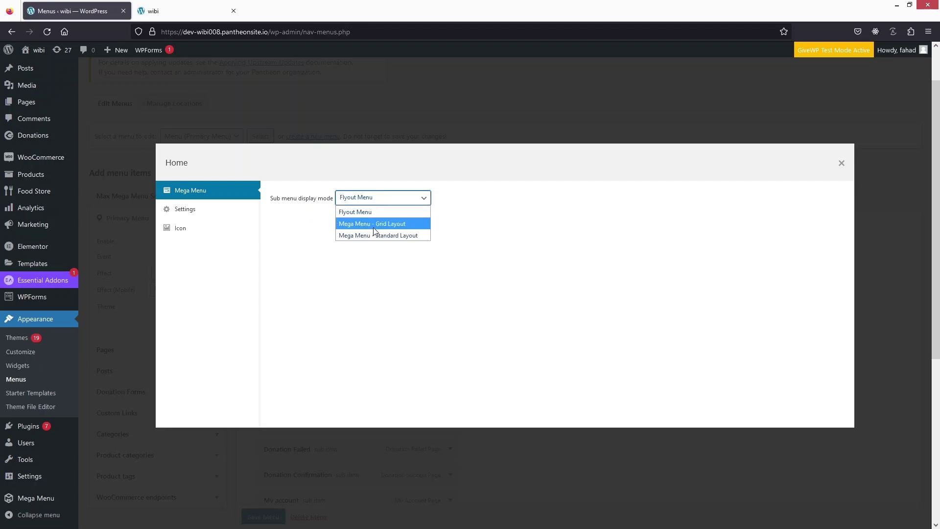
left_click(395, 227)
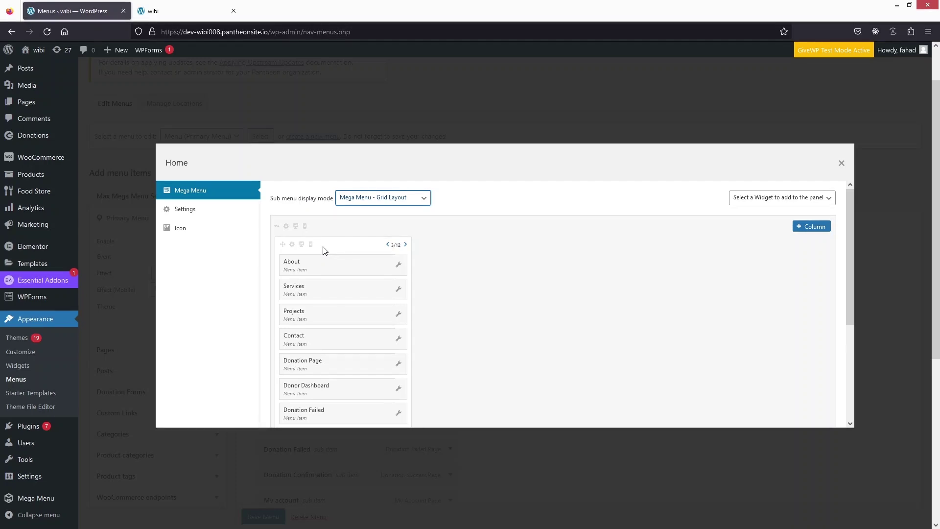
Add a second column holding Services, Projects, Donor Dashboard, Donation Page and Contact
left_click(806, 227)
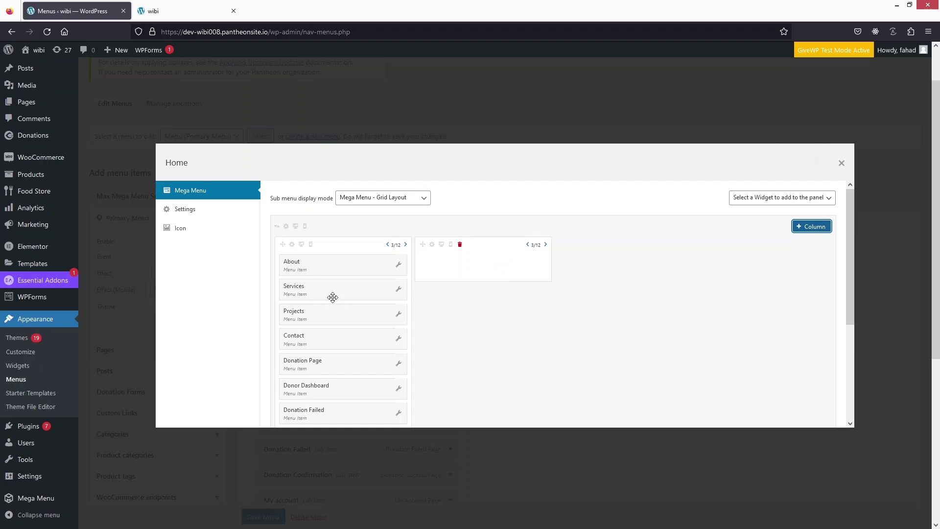
left_click_drag(333, 293, 472, 262)
left_click_drag(332, 295, 451, 271)
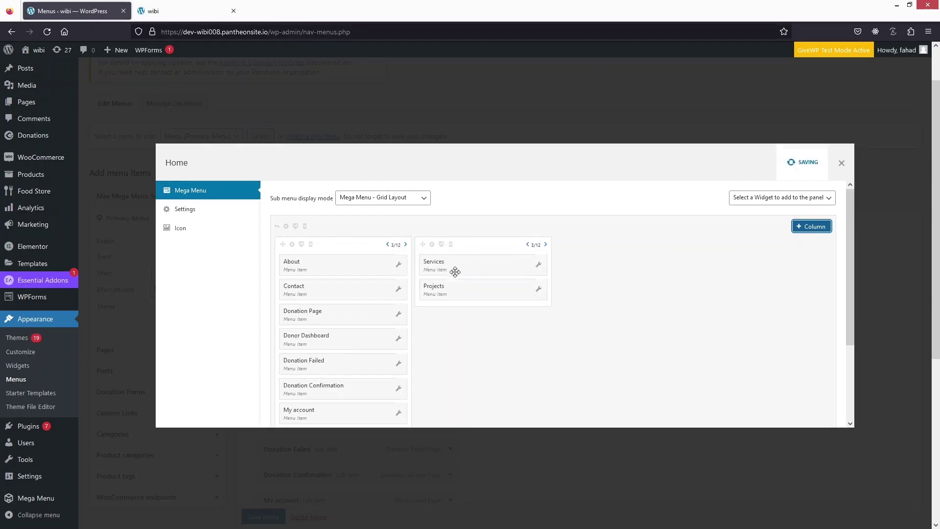
left_click_drag(362, 294, 448, 304)
left_click_drag(323, 289, 465, 332)
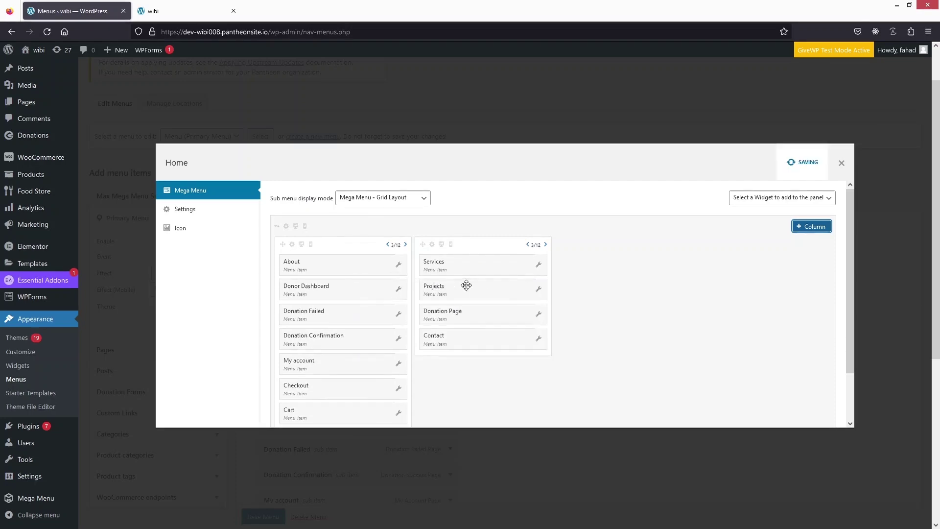
left_click_drag(337, 313, 465, 313)
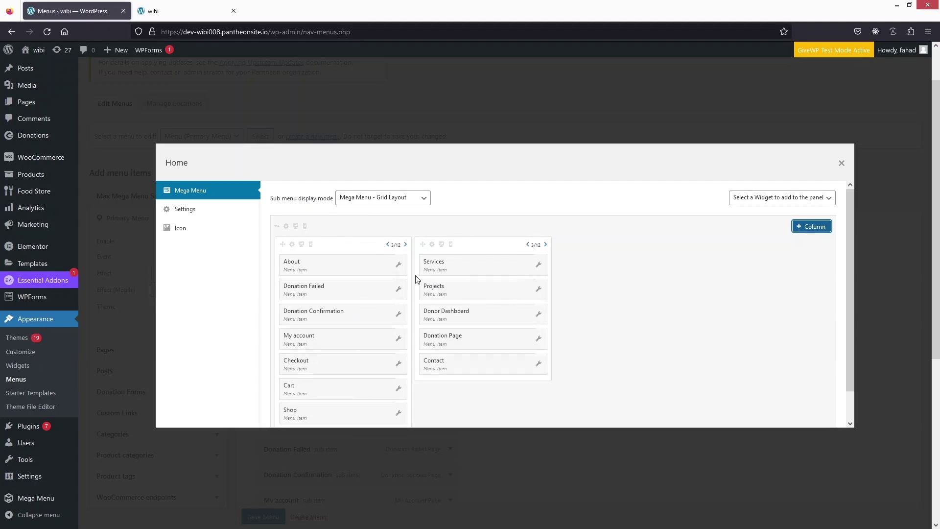
left_click(182, 14)
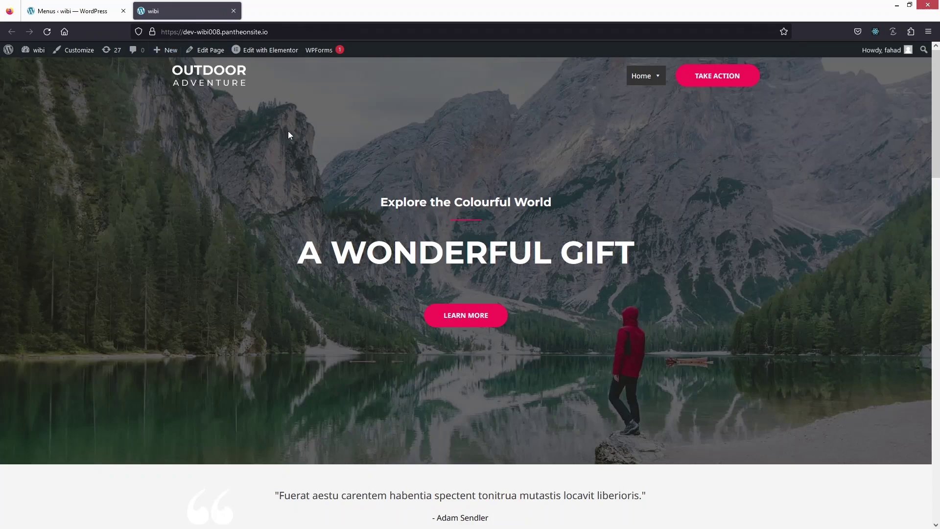
Reload the front page to check Home's dropdown, then go back to the menu editor
left_click(74, 50)
mouse_move(657, 78)
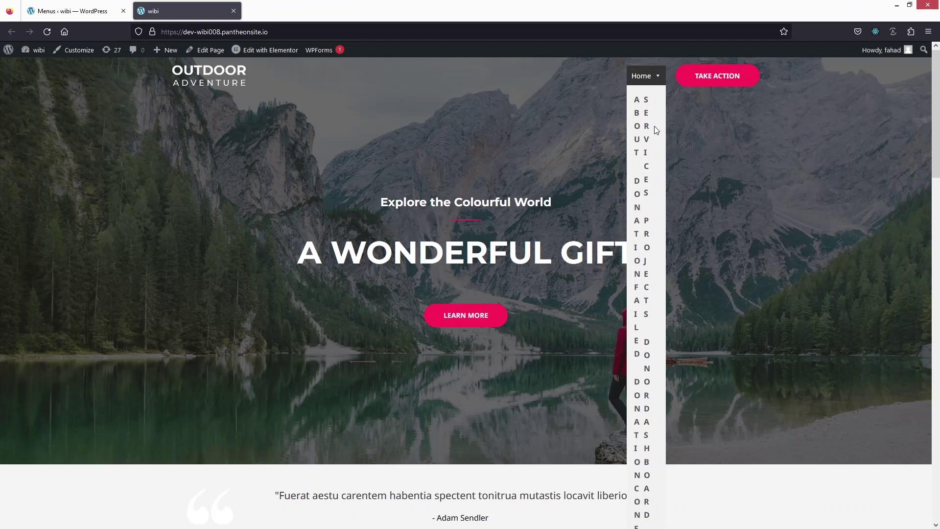
left_click(42, 10)
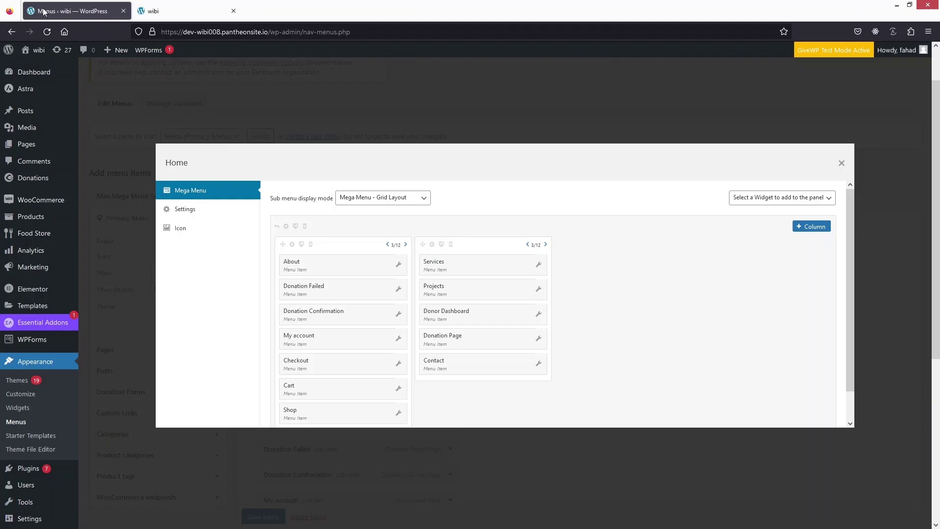
Close Home's mega menu settings and open the theme editor's Mega Menus panel settings
left_click(842, 165)
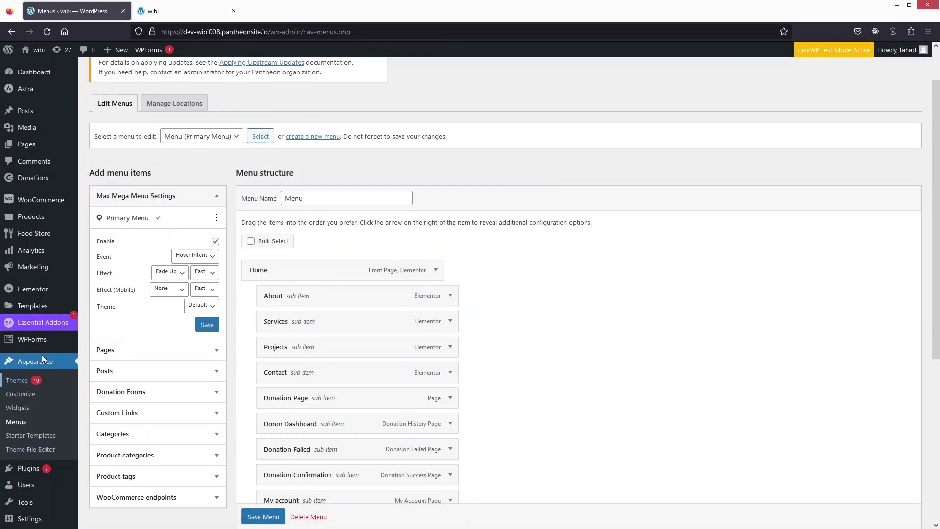
scroll(158, 431, "down", 2)
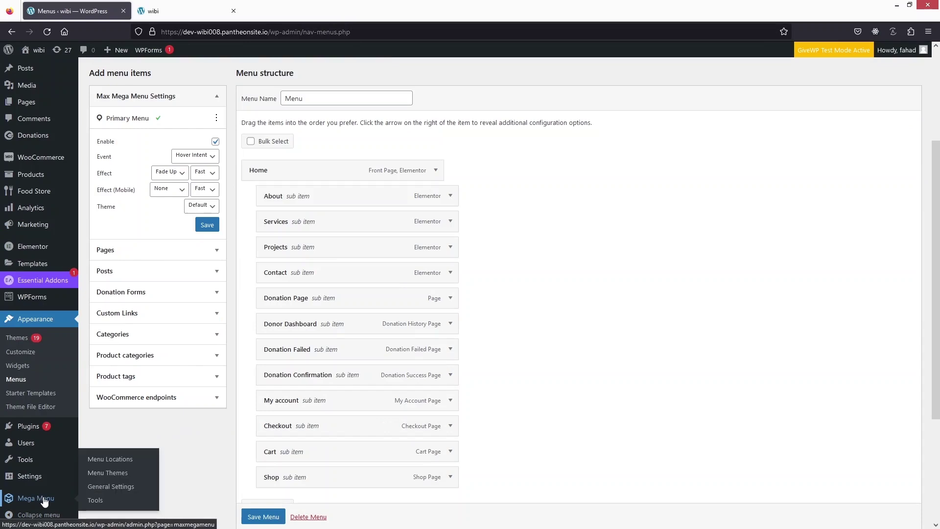
middle_click(13, 497)
left_click(172, 15)
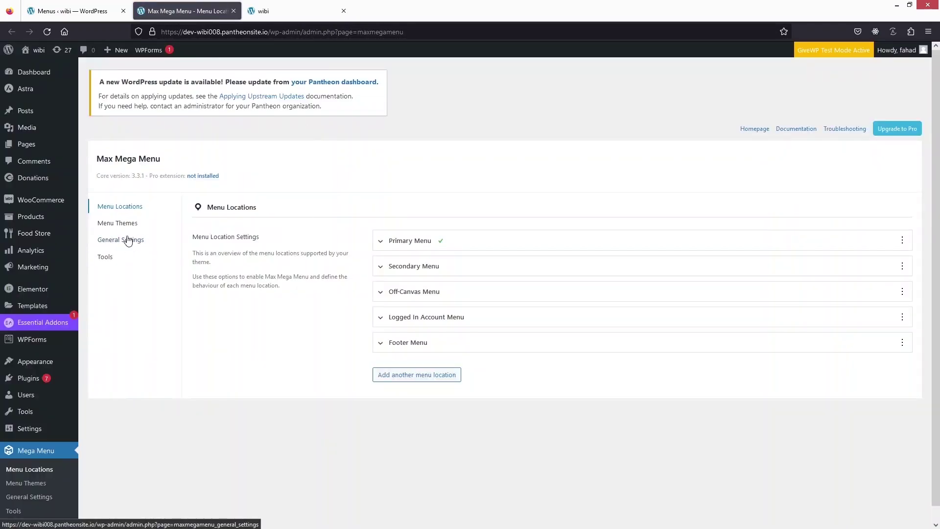
left_click(126, 226)
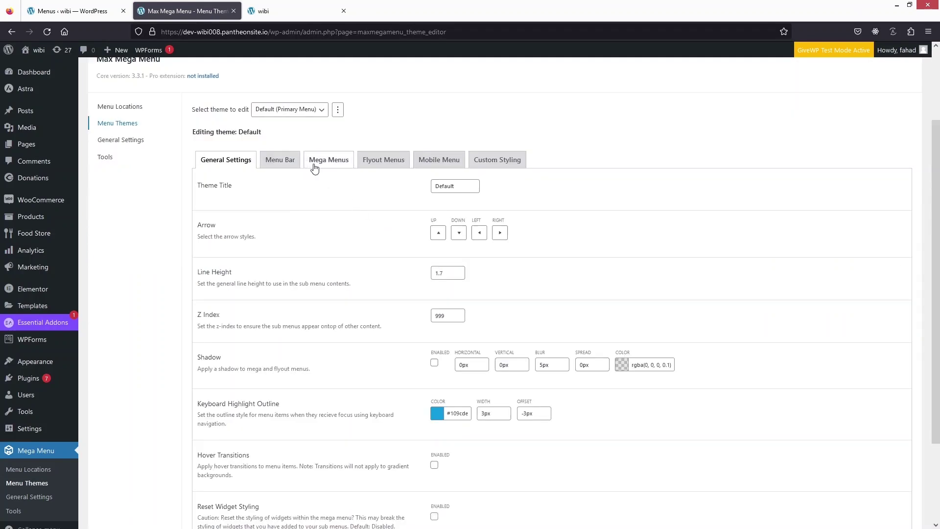
left_click(325, 163)
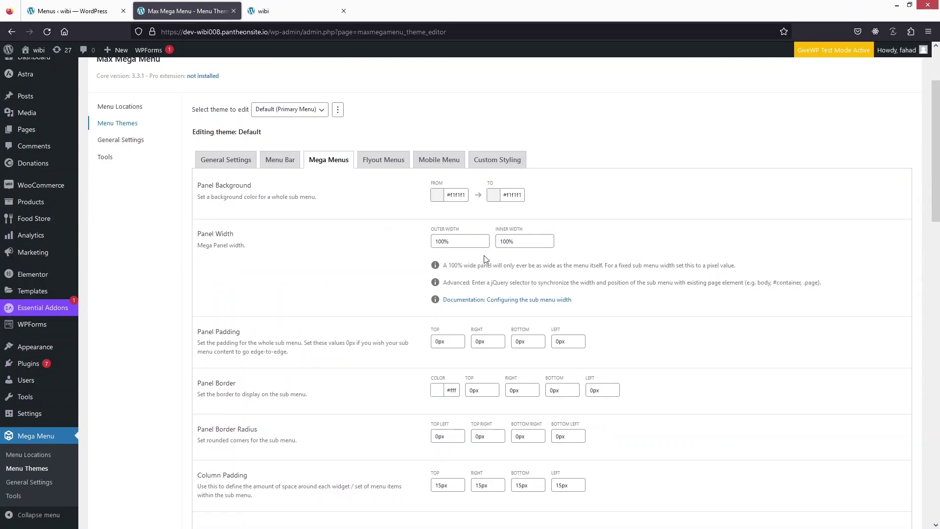
Set the Default theme's panel outer and inner widths to 500px
left_click(454, 239)
left_click_drag(453, 242, 416, 244)
type("500px")
triple_click(525, 243)
type("500px")
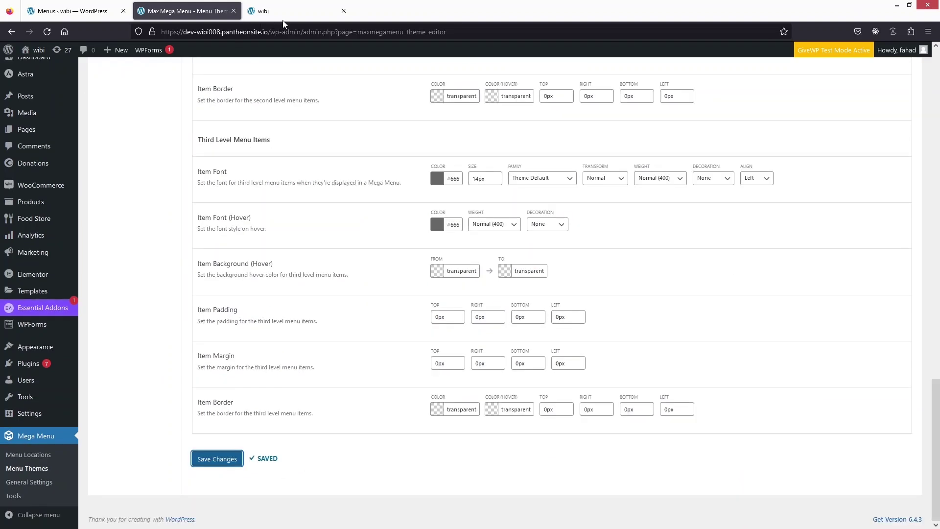
left_click(284, 11)
Reload the live site to preview Home's two-column mega menu, then return to Menus
left_click(47, 31)
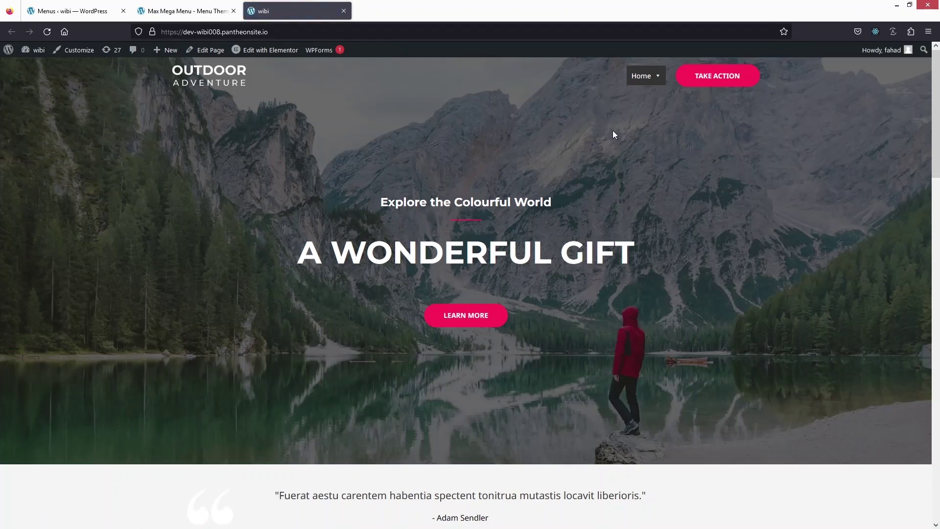
mouse_move(659, 84)
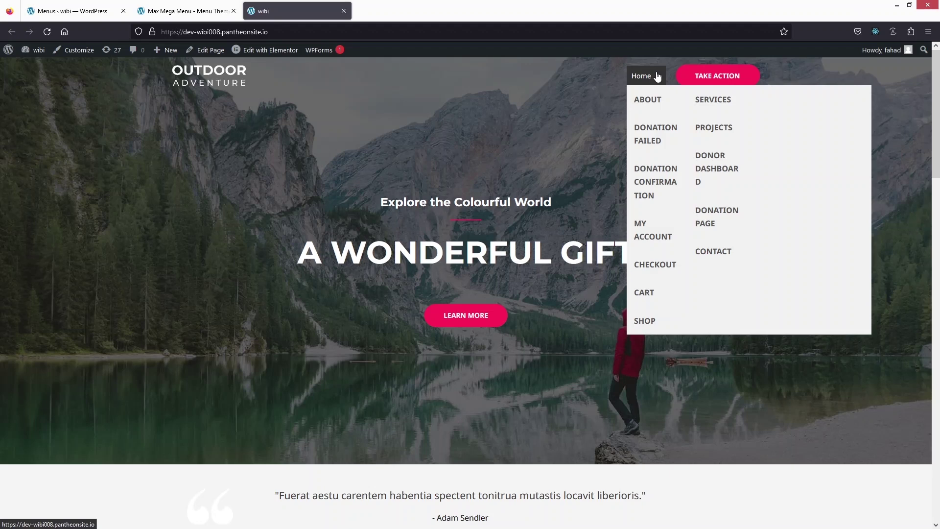
left_click(54, 10)
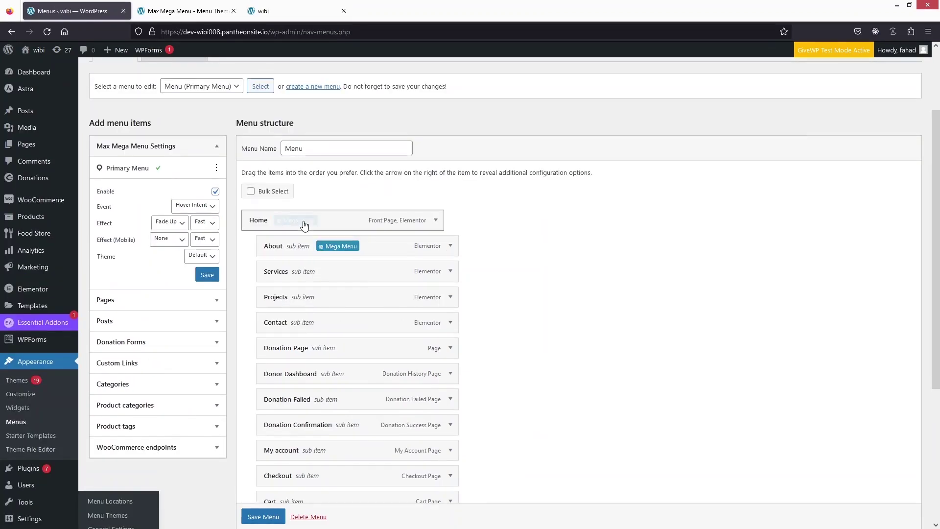
Add a third column to Home's mega menu and move Donation Confirmation and Donation Failed into it
left_click(295, 221)
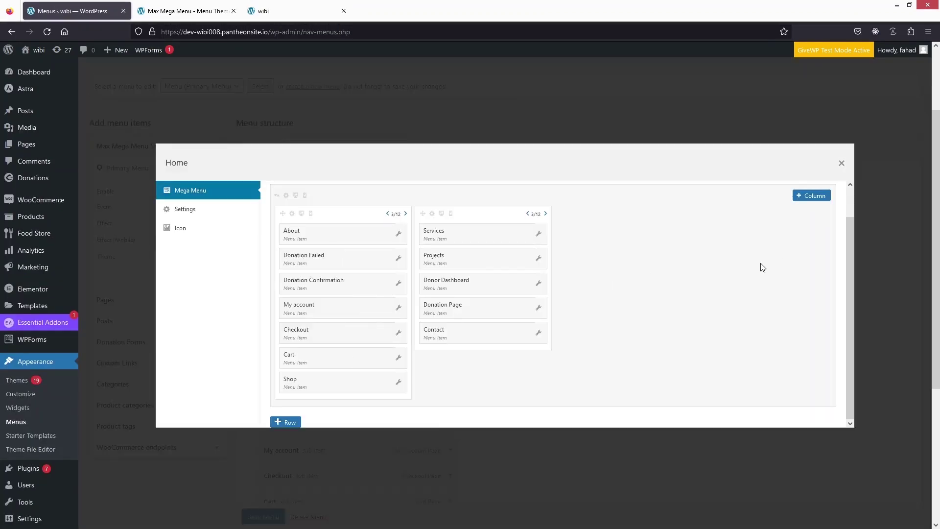
scroll(754, 265, "up", 2)
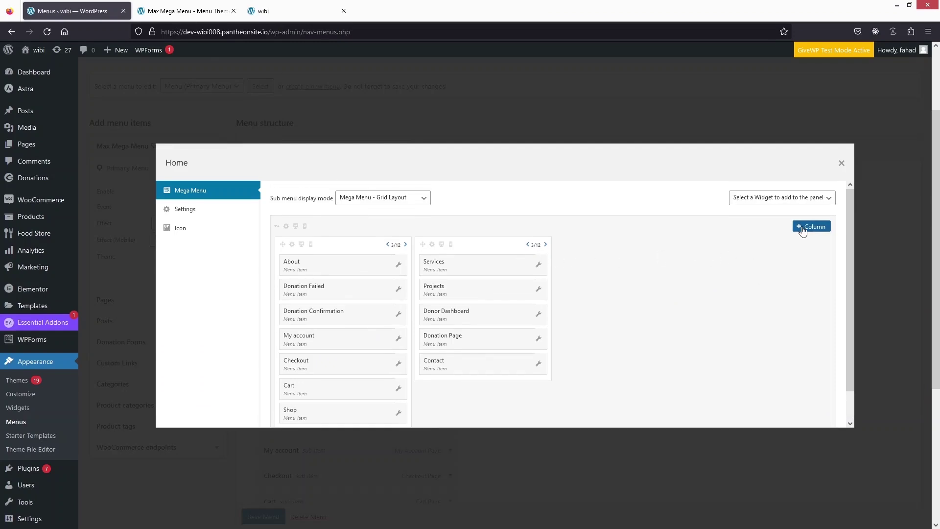
left_click(807, 228)
left_click_drag(373, 290, 655, 260)
left_click_drag(319, 281, 702, 259)
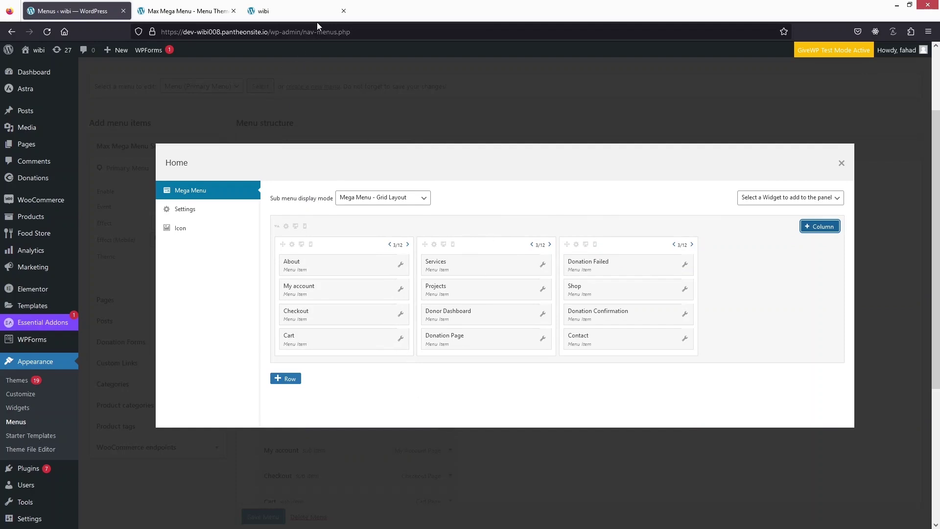
Switch to the live 'wibi' site to check Home's three-column mega menu
left_click(304, 12)
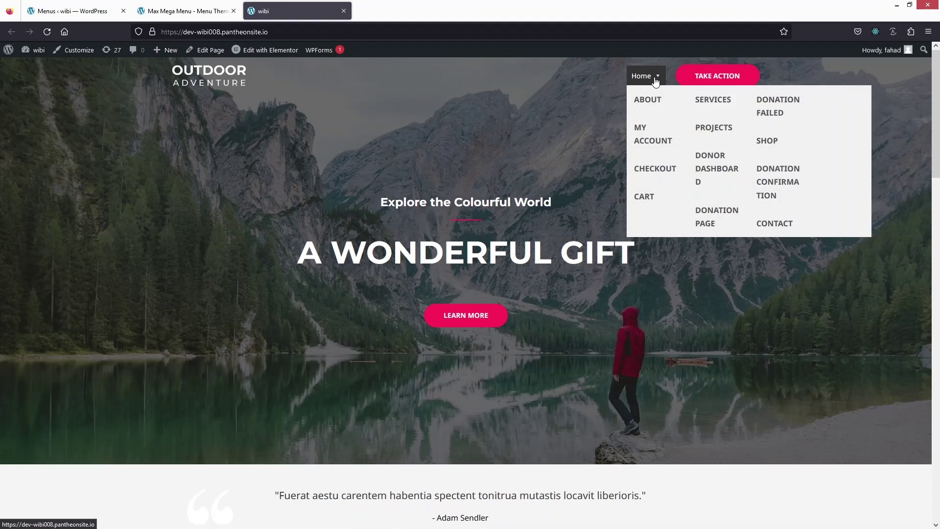
Back in the menu theme editor, change the panel width to 800px
left_click(188, 11)
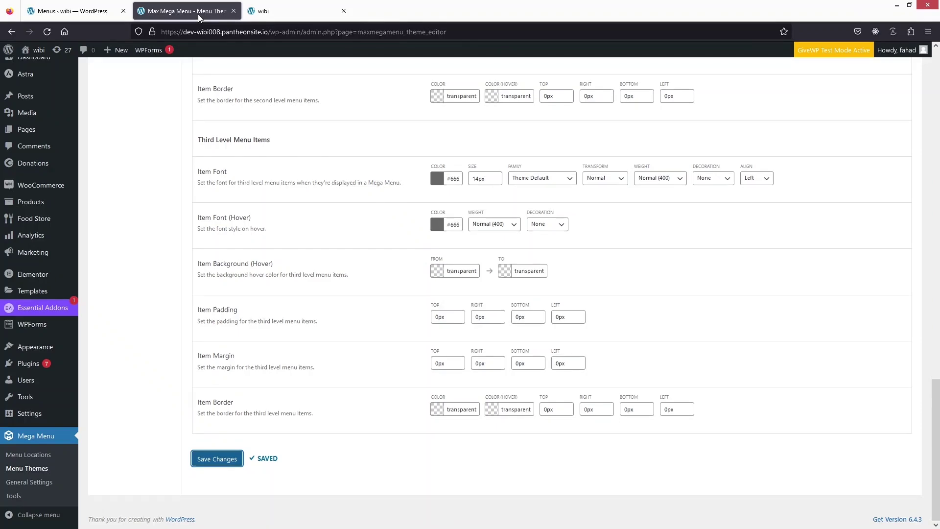
scroll(406, 217, "up", 2)
scroll(406, 218, "up", 15)
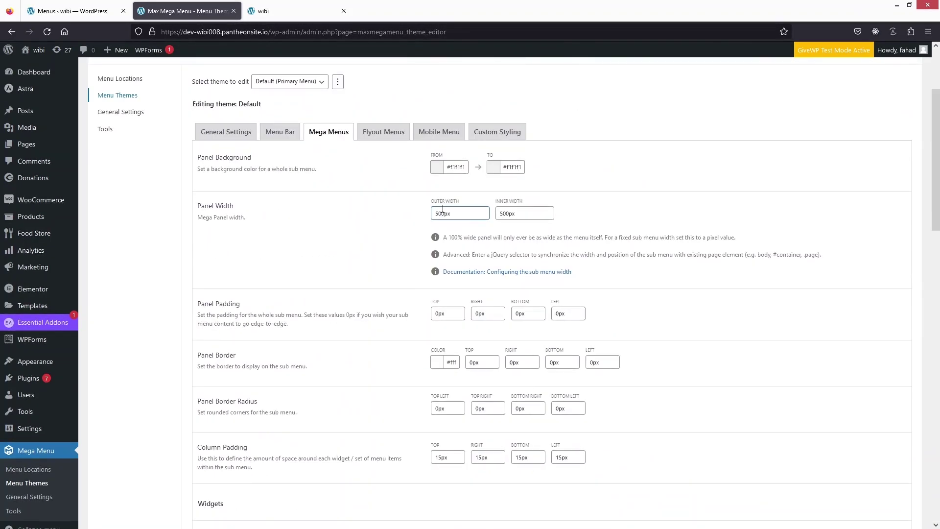
left_click(505, 214)
key("BackSpace")
type("8")
Set the panel padding to 50px on every side and save the theme
scroll(480, 324, "down", 2)
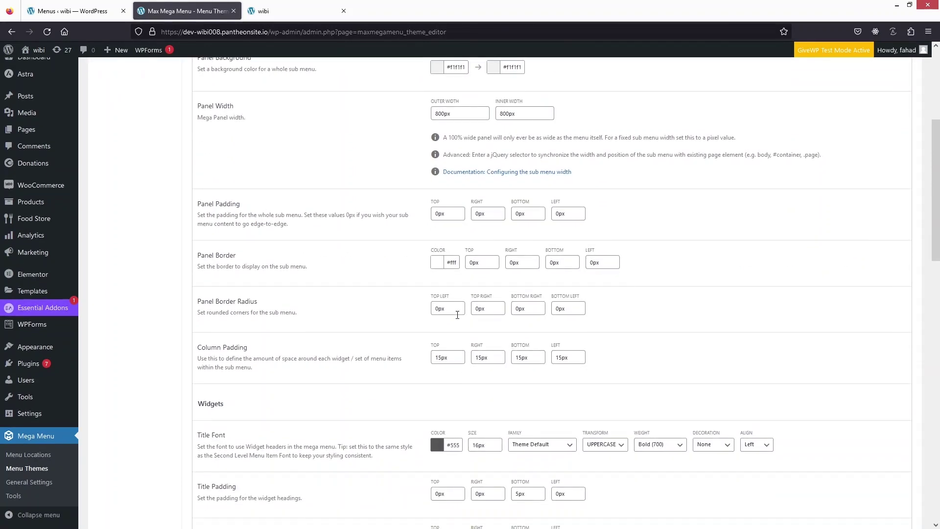
left_click(438, 213)
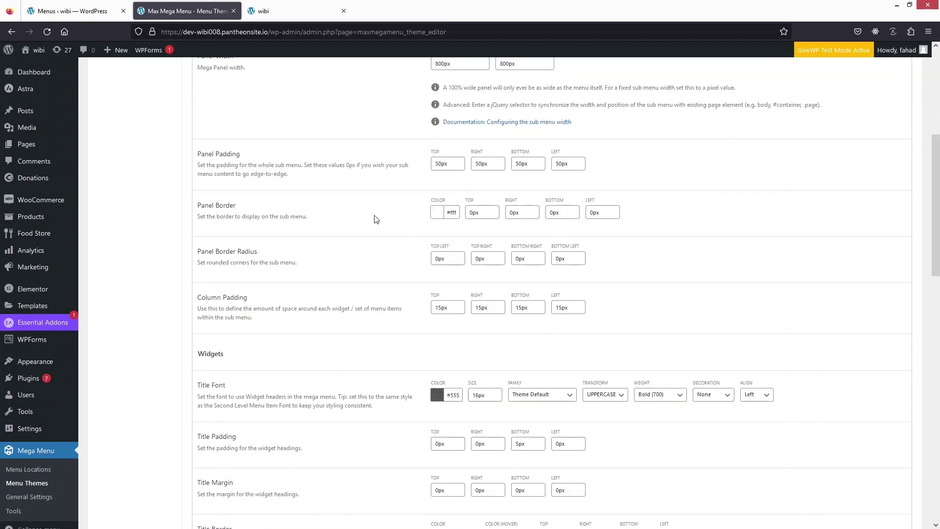
scroll(240, 329, "down", 9)
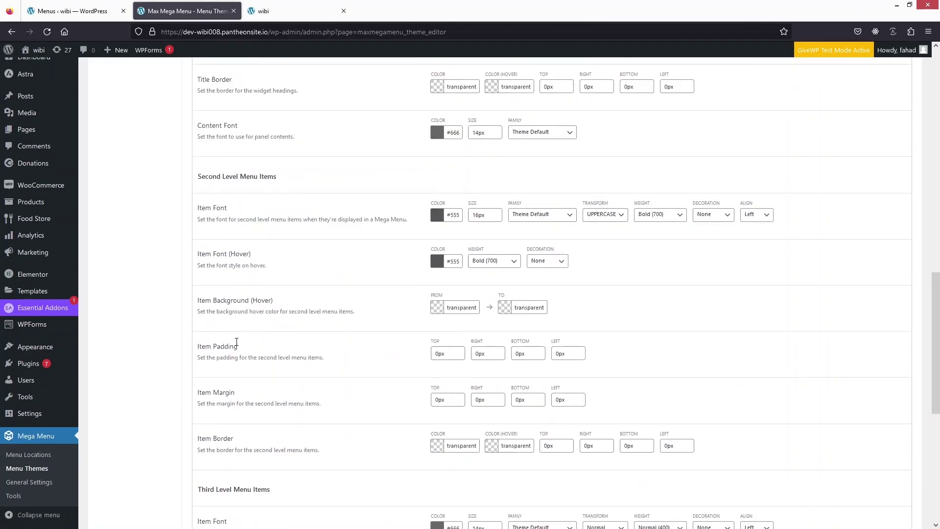
scroll(236, 341, "down", 7)
left_click(204, 459)
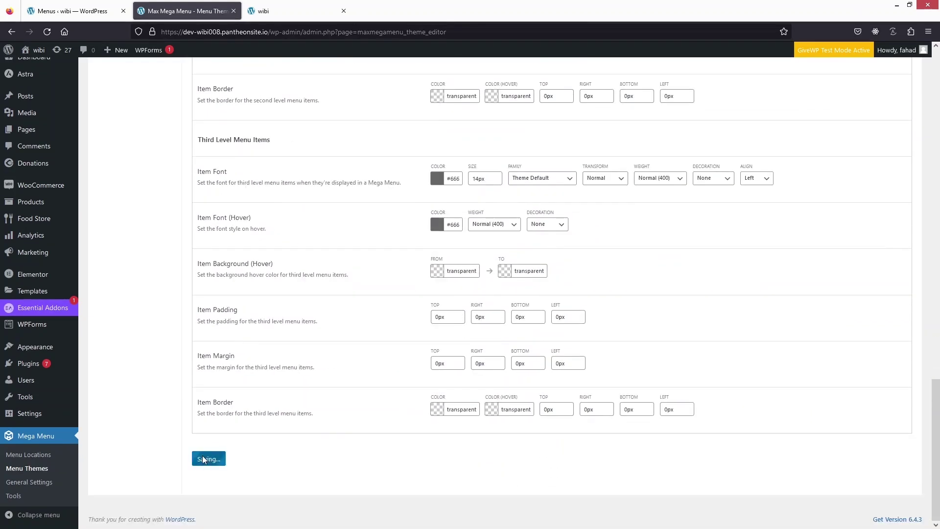